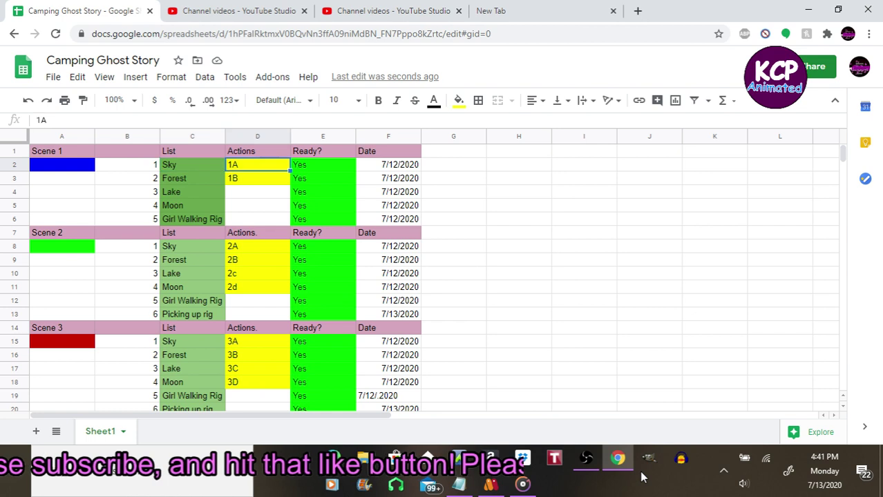
key(Right)
key(Right)
key(Right)
key(Right)
key(Right)
key(Down)
key(Left)
key(Left)
key(Left)
key(Left)
key(Left)
key(Left)
key(Left)
key(Left)
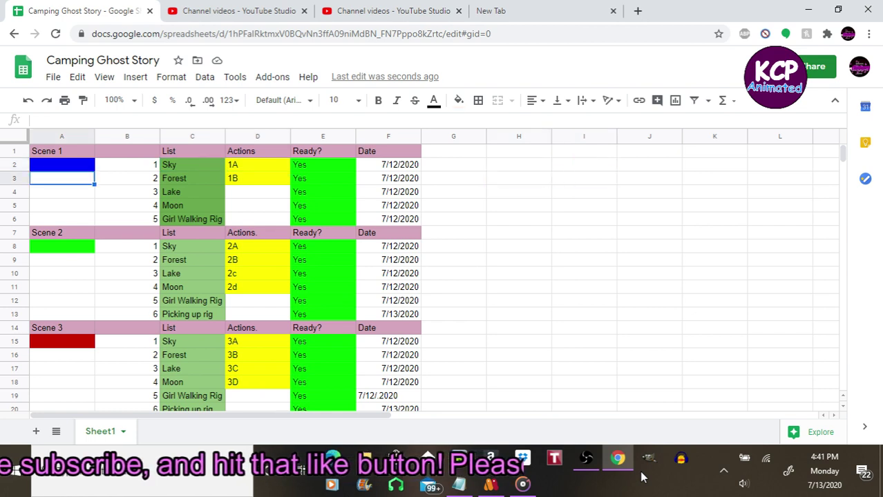
key(Up)
key(Right)
key(Right)
key(Right)
key(Right)
key(Right)
key(Right)
key(Right)
key(Right)
key(Right)
key(Right)
key(Right)
key(Right)
key(Right)
key(Right)
key(Right)
key(Right)
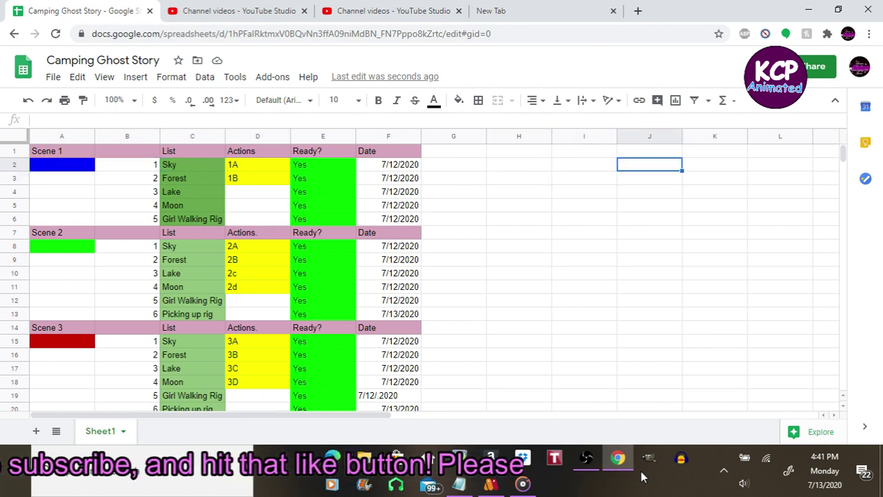
key(Left)
key(Left)
key(Left)
key(Left)
key(Left)
key(Left)
key(Left)
key(Left)
key(Left)
key(Left)
key(Left)
key(Left)
key(Left)
key(Left)
key(Left)
key(Left)
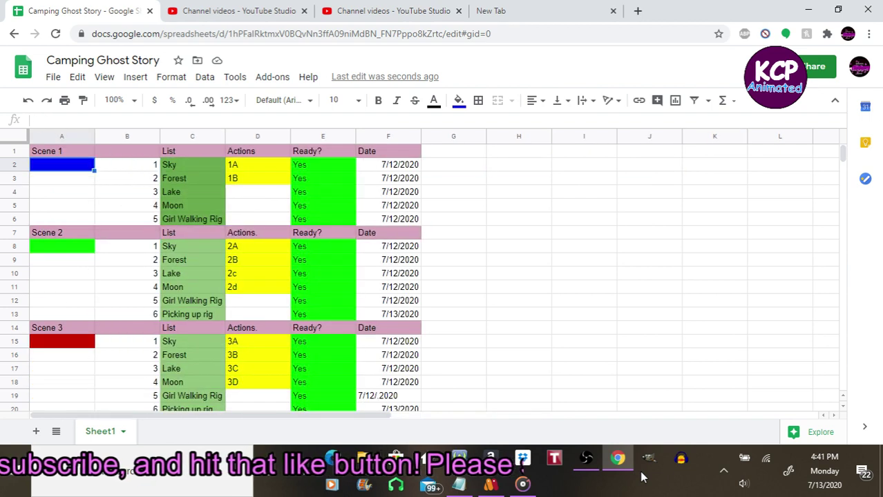
key(Right)
key(Right)
key(Right)
key(Right)
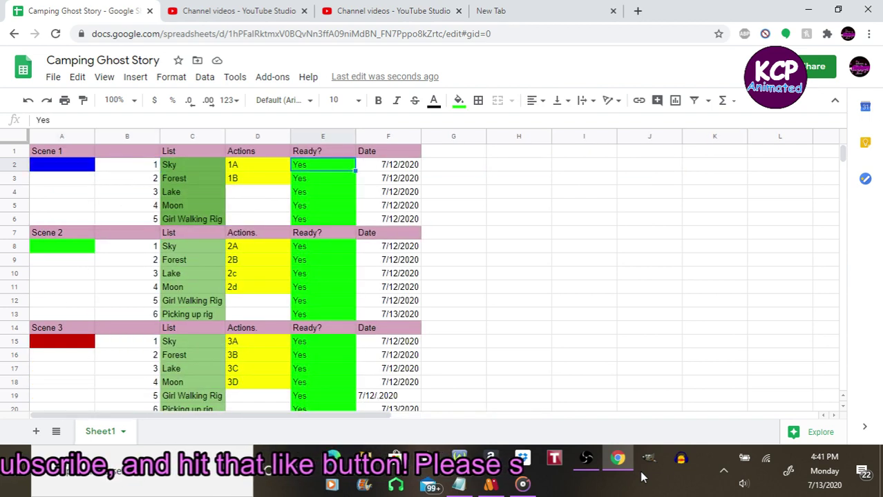
key(Left)
key(Down)
key(Down)
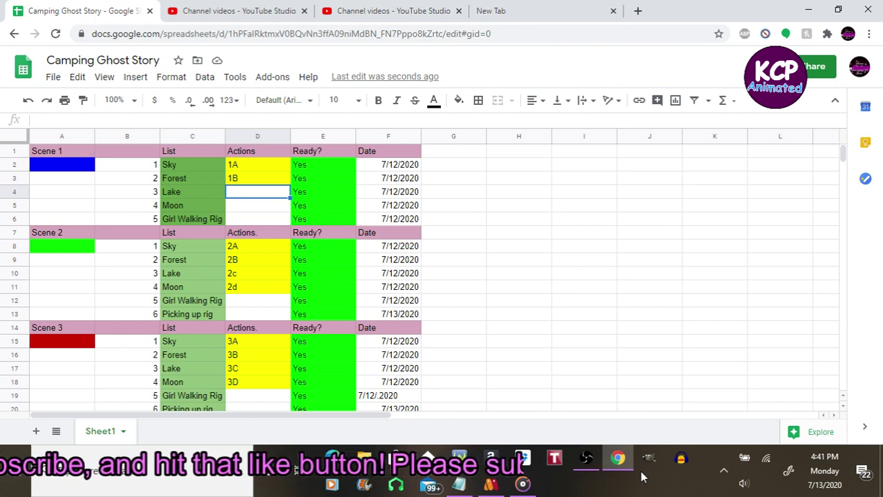
key(Down)
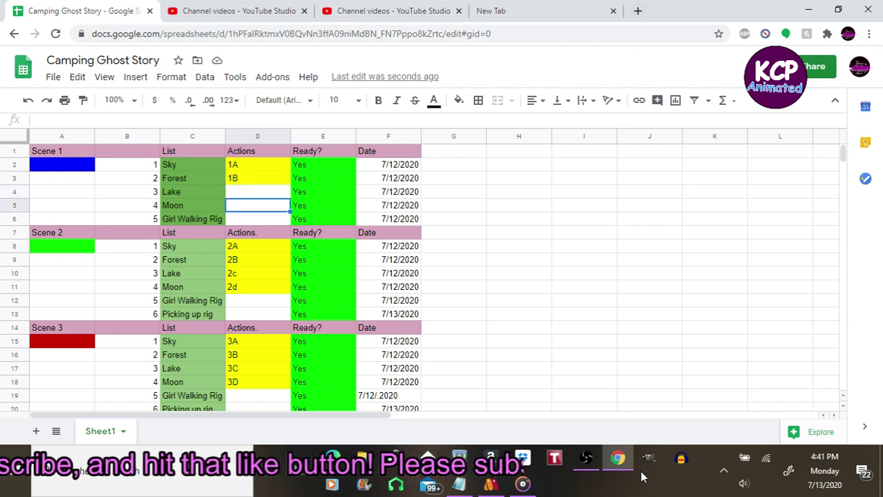
Switch to the Master Script in Notepad and examine the Scene 1 list and actions at its beginning
click(522, 456)
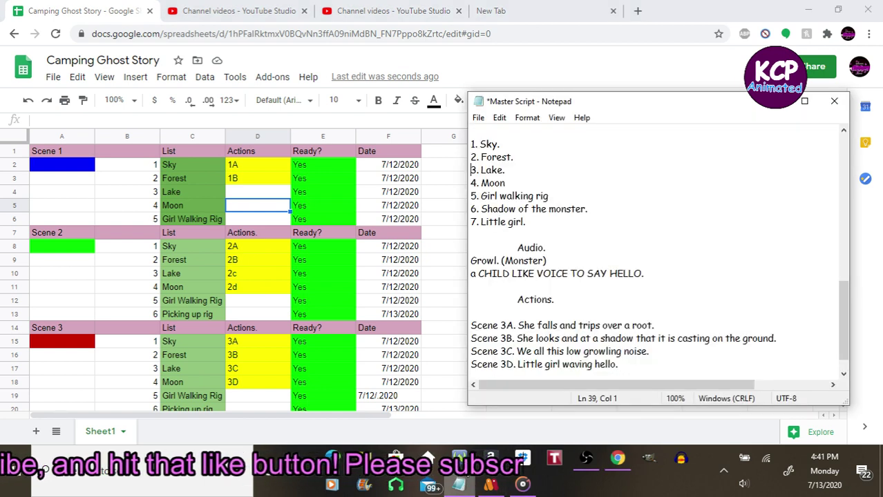
key(Up)
key(Up)
key(Up)
key(Up)
key(Up)
key(Up)
key(Up)
key(Up)
key(Up)
key(Up)
key(Up)
key(Up)
key(Up)
key(Up)
key(Up)
key(Up)
key(Up)
key(Up)
key(Up)
key(Up)
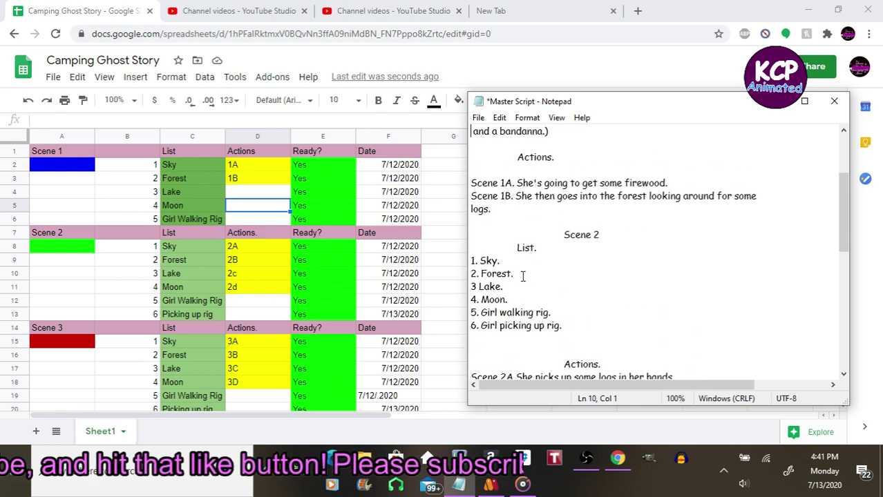
key(Up)
key(Up)
key(Up)
key(Up)
key(Up)
key(Up)
key(Up)
key(Up)
key(Up)
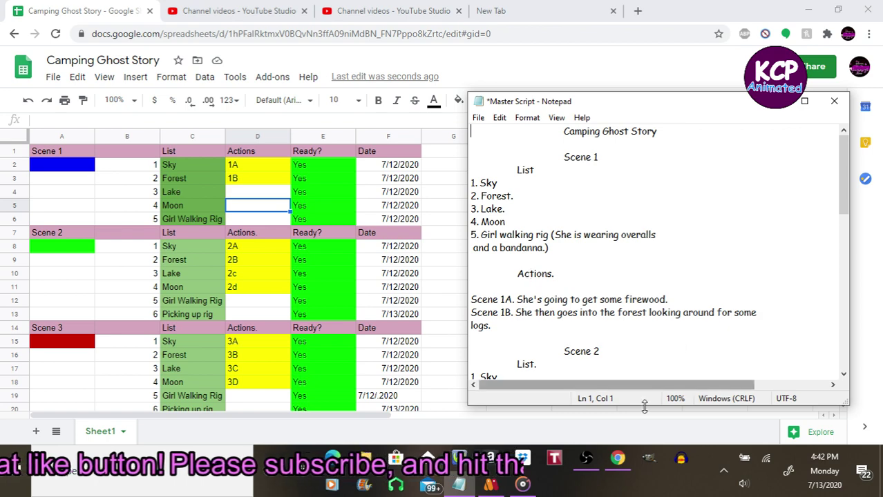
View the girl picking up logs rig in Moho, glance at the Master Script, and return to the Camping Ghost Story spreadsheet
click(495, 487)
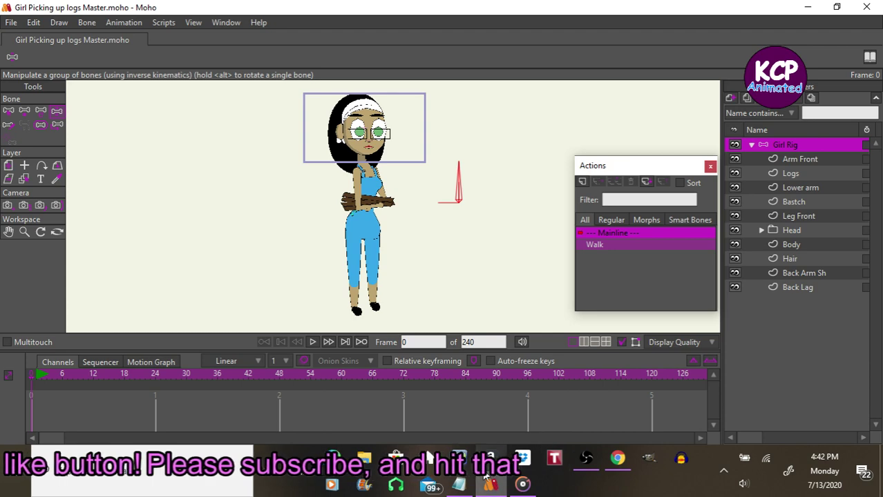
click(459, 487)
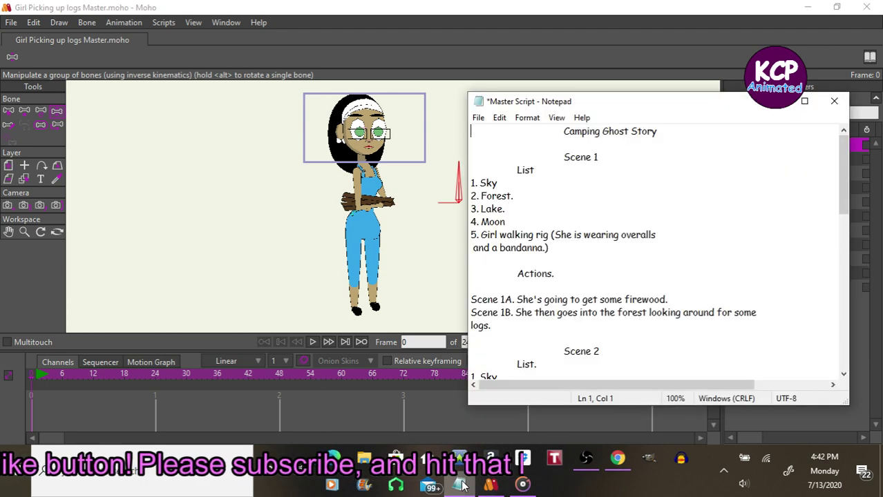
click(587, 460)
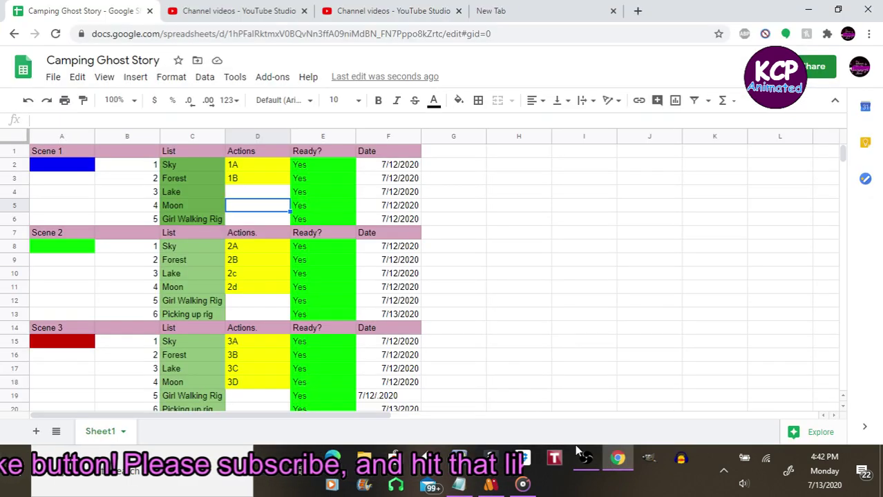
Add the header "Ready?" in cell C29, beside the Scene Part header of the Scene 1 table
key(Down)
key(Down)
key(Down)
key(Down)
key(Down)
key(Down)
key(Down)
key(Down)
key(Down)
key(Down)
key(Down)
key(Down)
key(Down)
key(Down)
key(Down)
key(Down)
key(Down)
key(Down)
key(Down)
key(Down)
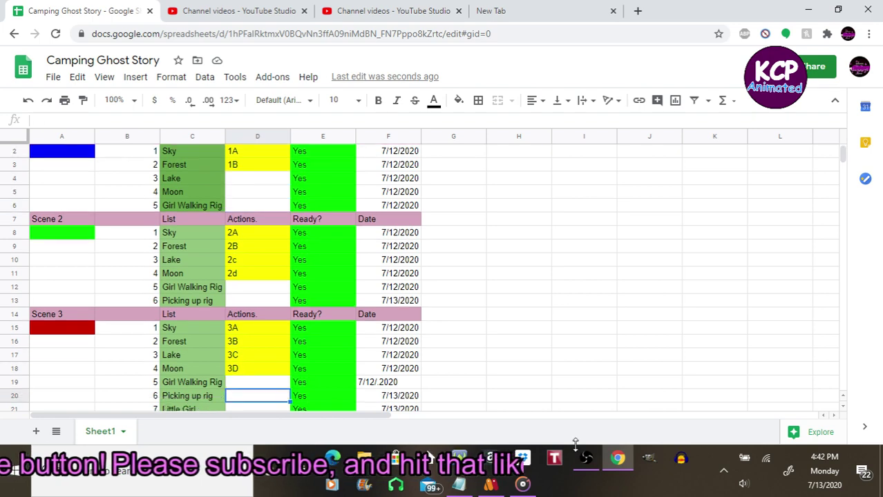
key(Down)
key(Down)
key(Down)
key(Up)
key(Up)
key(Up)
key(Up)
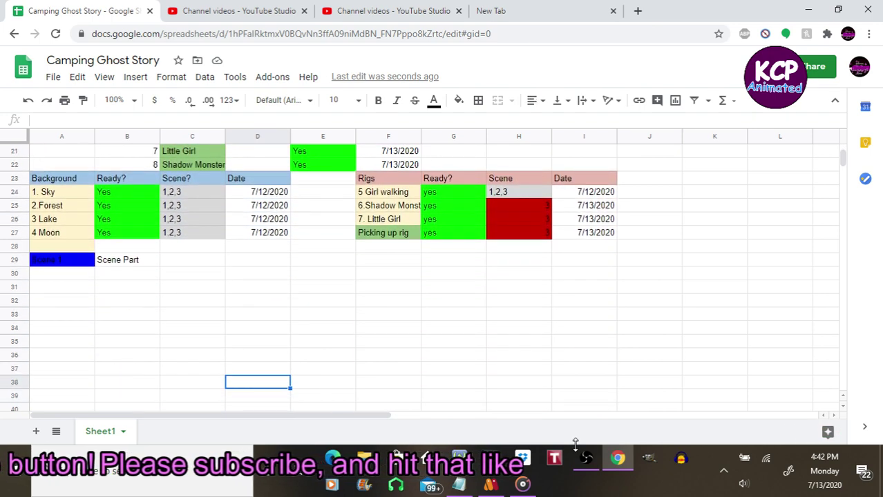
key(Left)
key(Left)
key(Up)
key(Up)
key(Up)
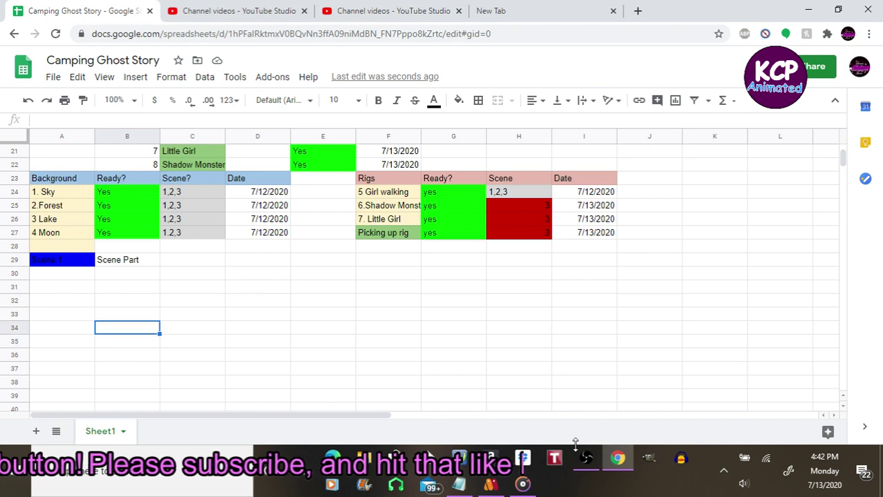
key(Up)
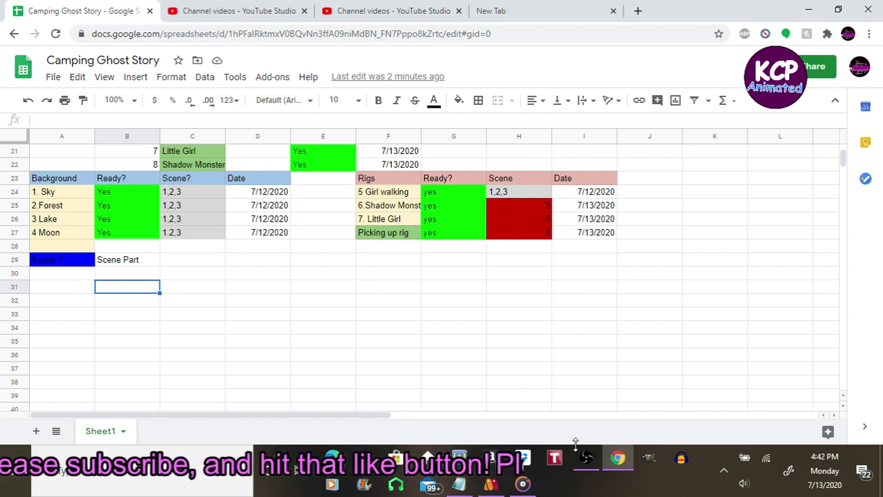
key(Up)
key(Up)
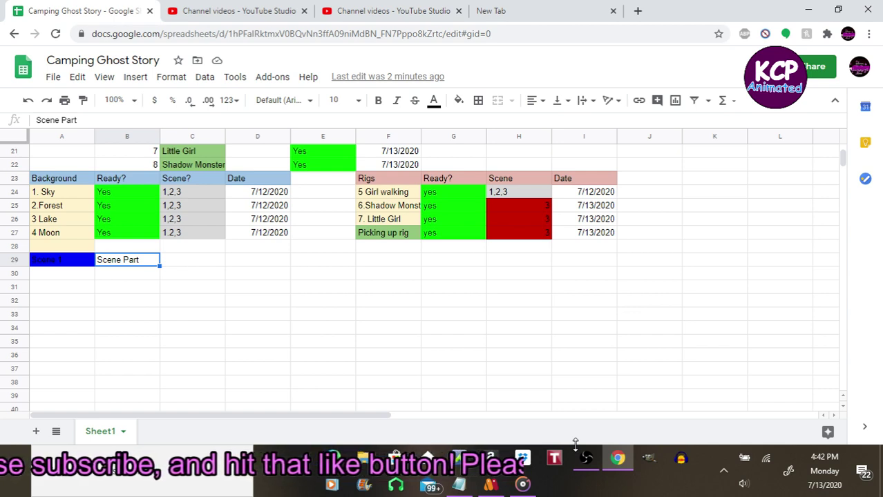
key(Right)
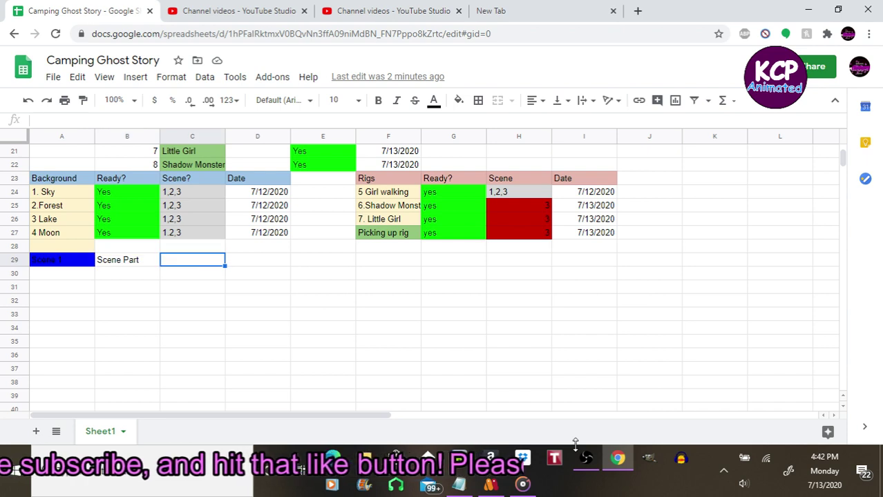
text(R)
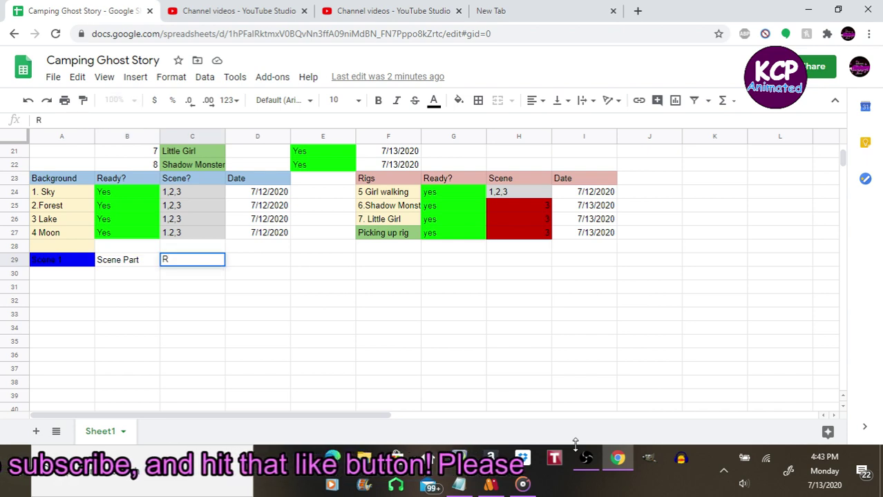
text(eady?)
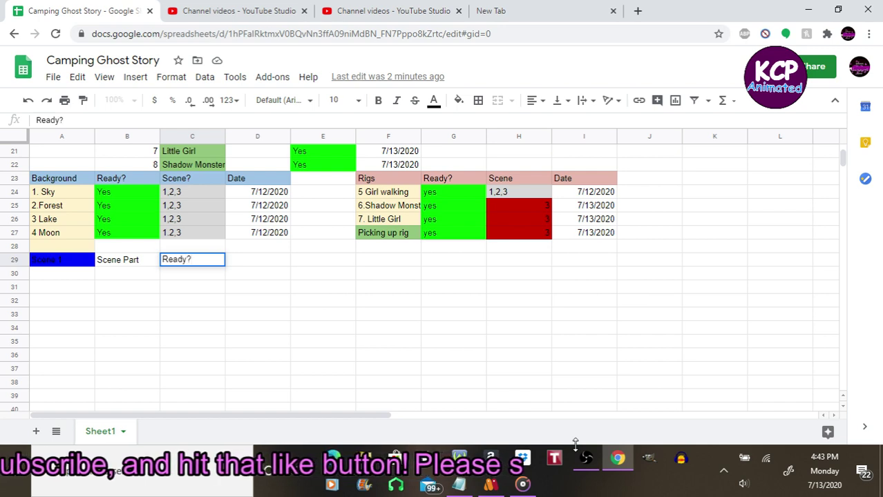
key(Tab)
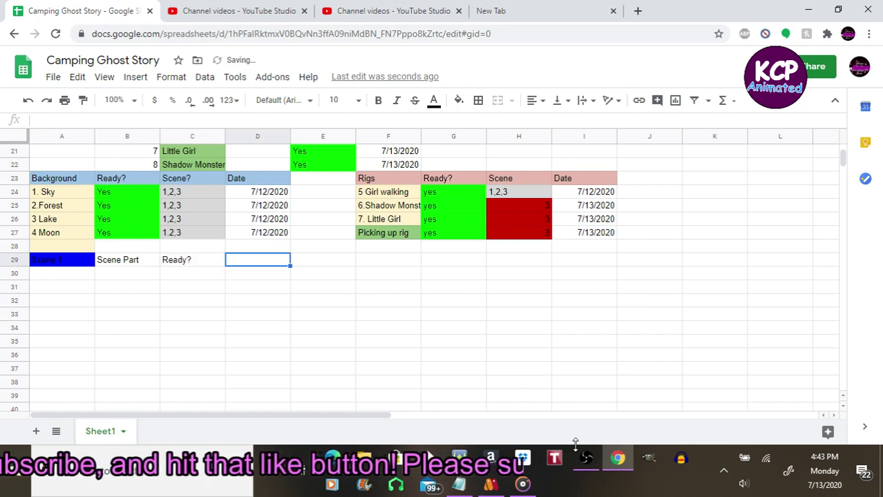
Add the headers "Date" in D29 and "time" in E29 to complete the Scene 1 header row
text(D)
key(BackSpace)
text(D)
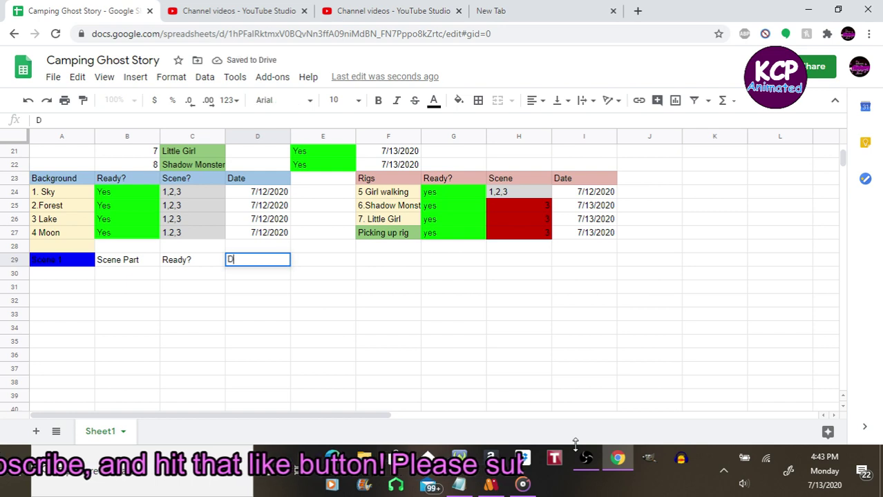
text(ate)
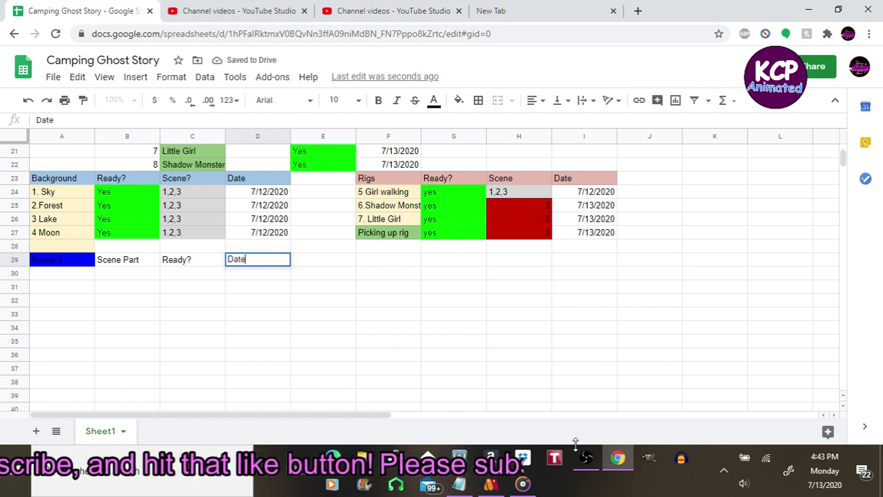
key(Tab)
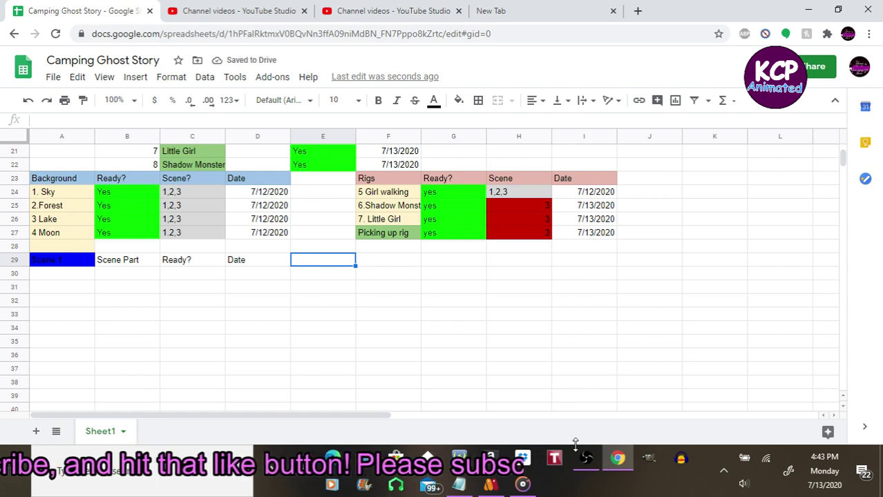
text(time)
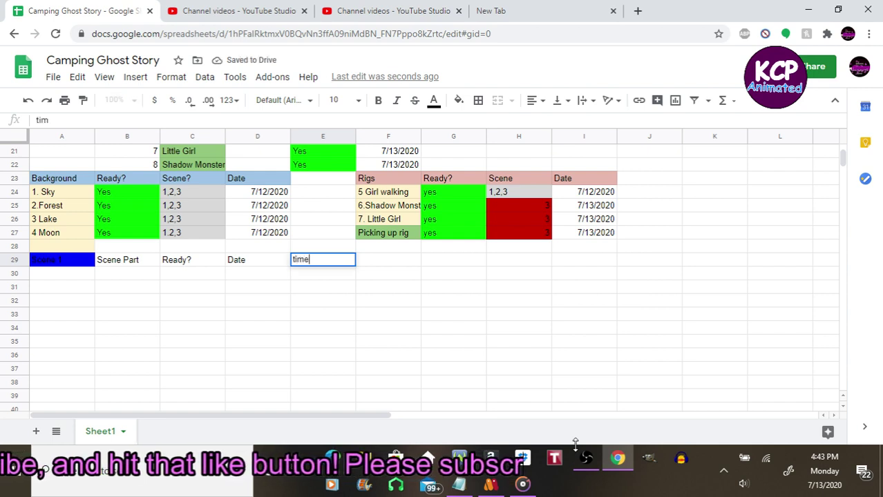
key(Return)
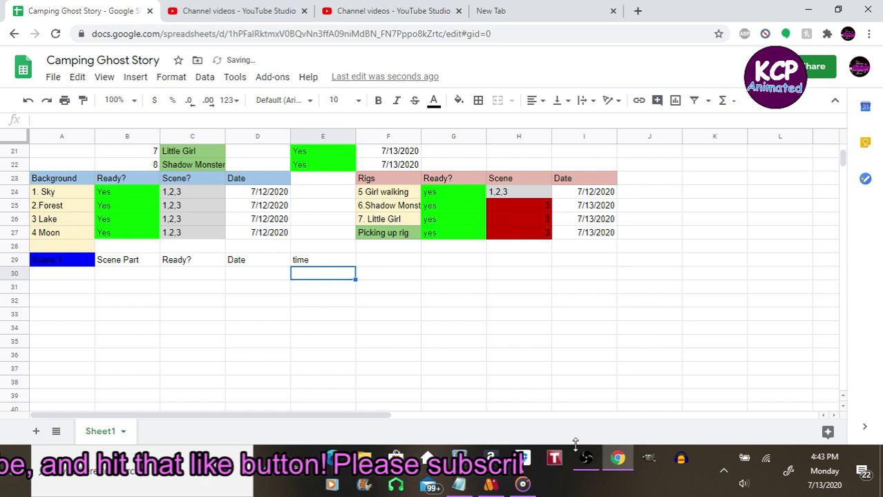
Enter "Sc1a" in cell B30 as the first scene part of the Scene 1 table
key(Left)
key(Left)
key(Left)
key(Left)
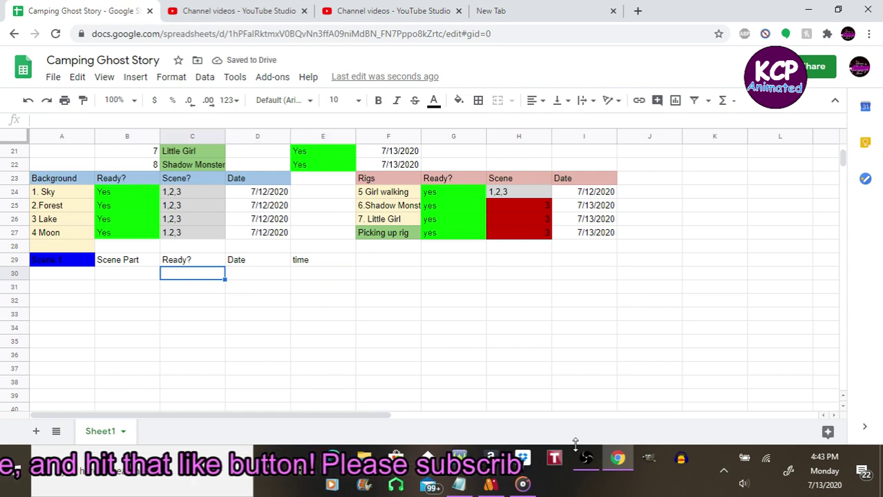
key(Right)
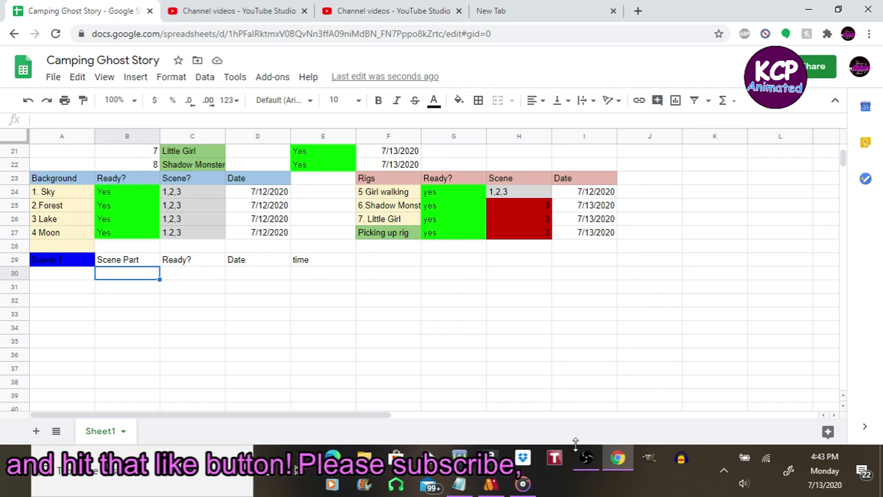
text(Sc)
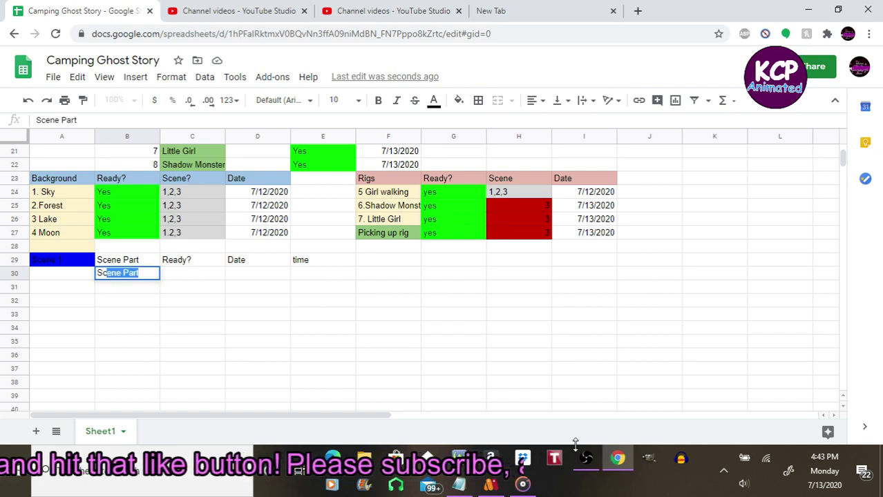
text(1)
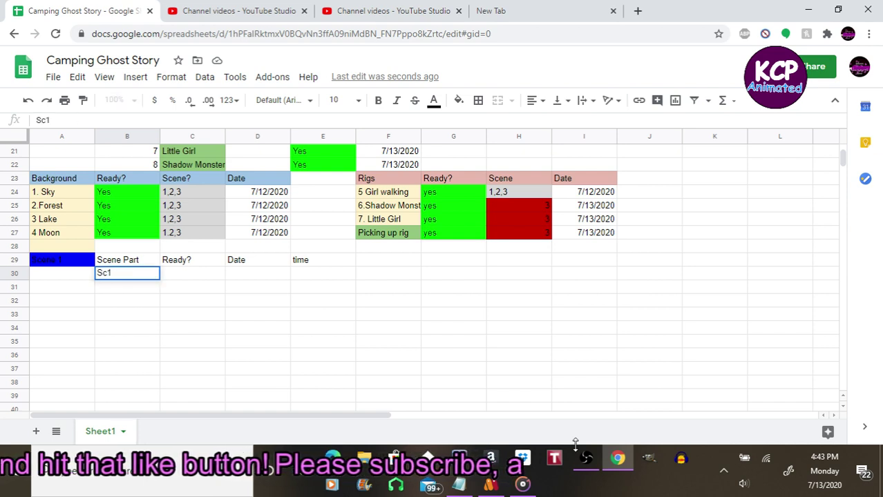
text(a)
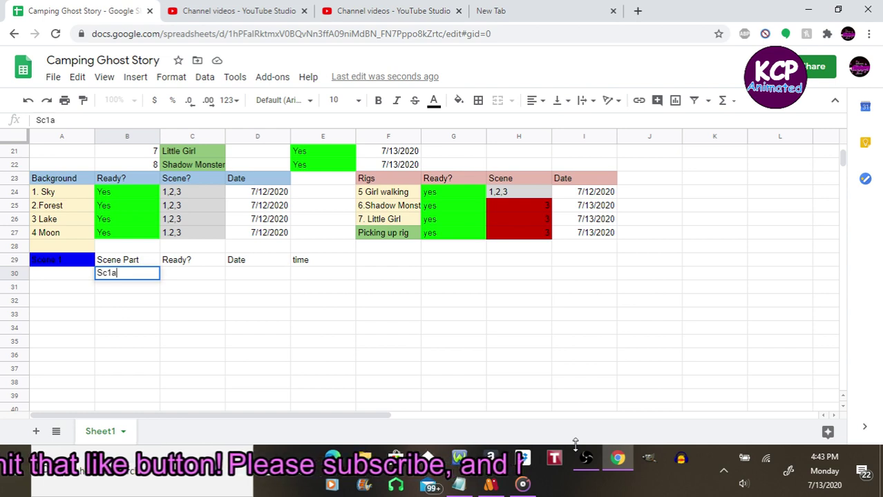
key(Tab)
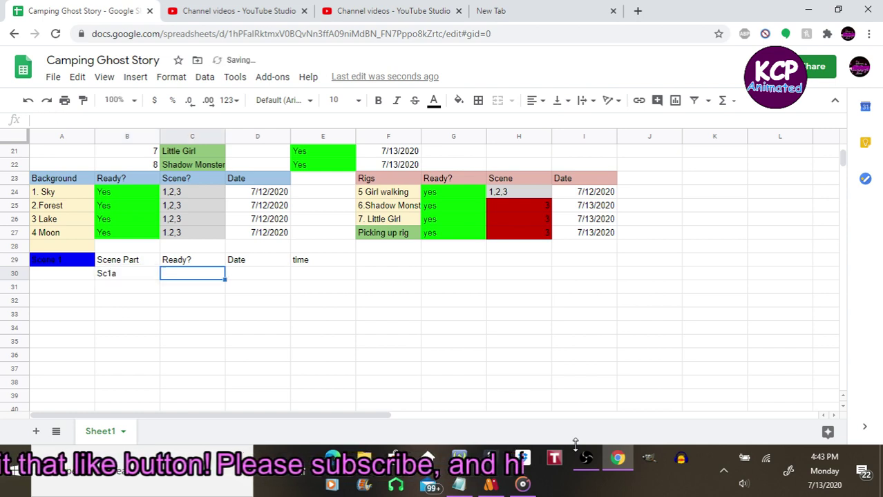
Mark Sc1a as "no" in the Ready? column and leave its Date cell blank
text(no)
key(Tab)
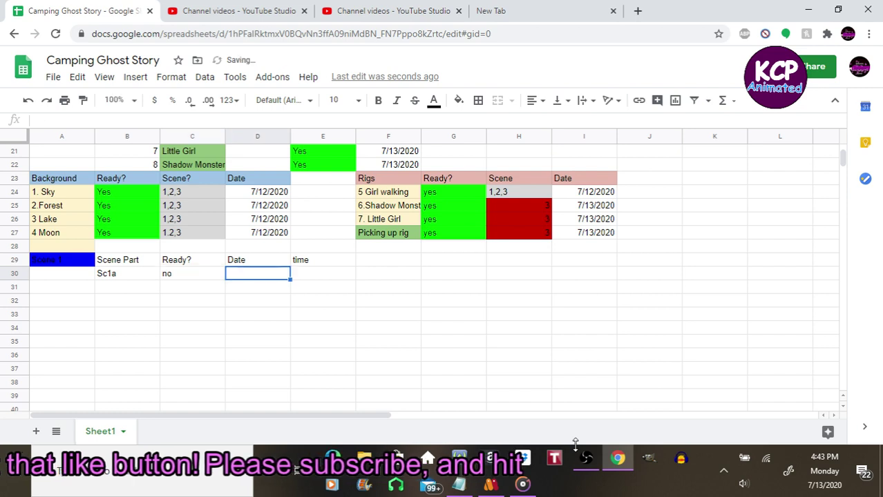
key(Tab)
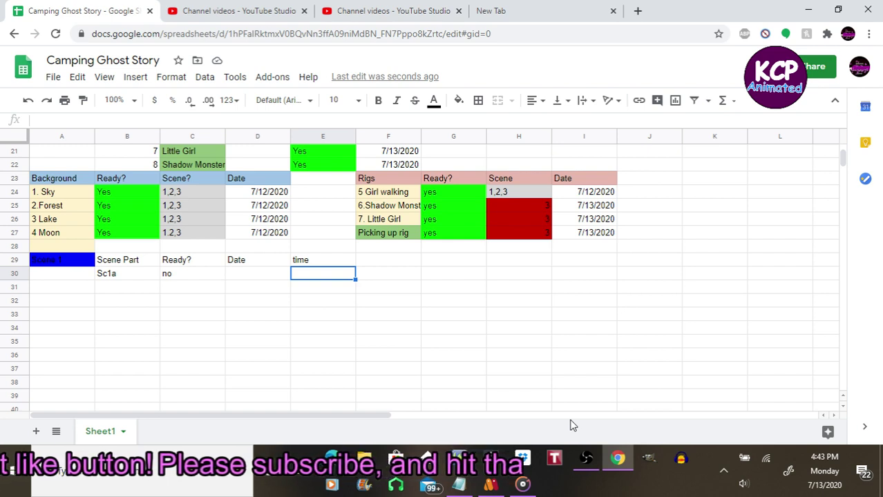
text(3)
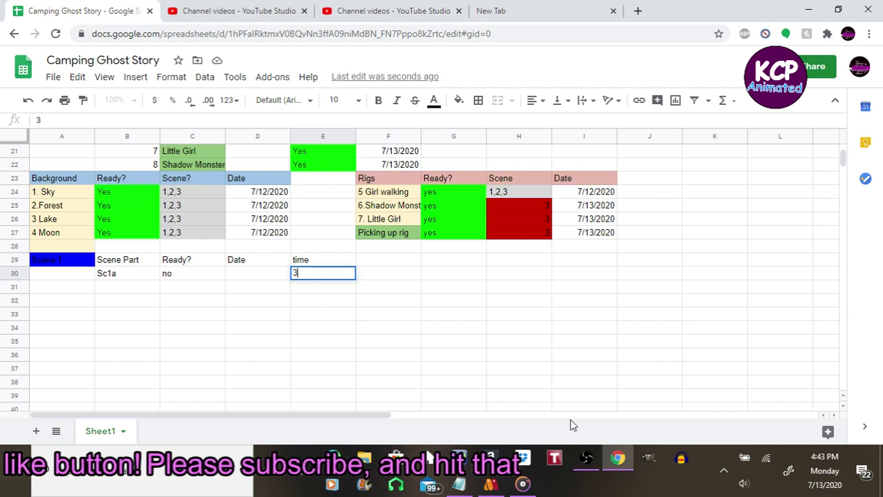
text( sends)
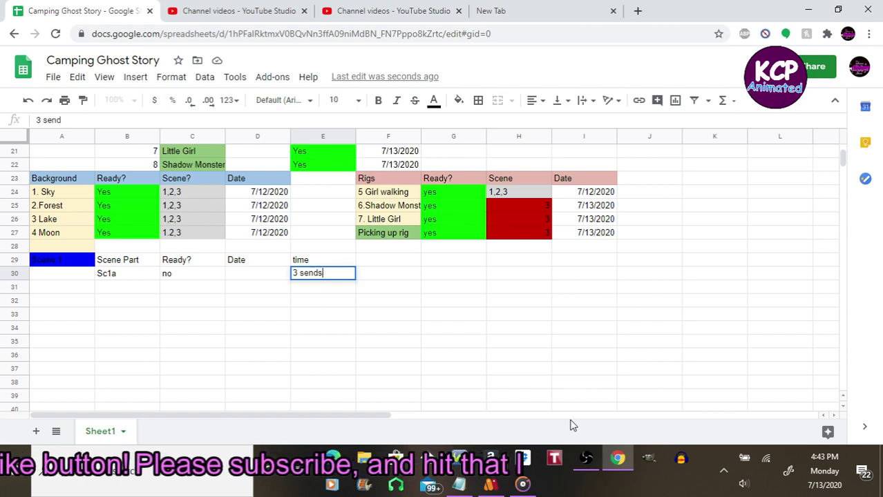
key(BackSpace)
key(BackSpace)
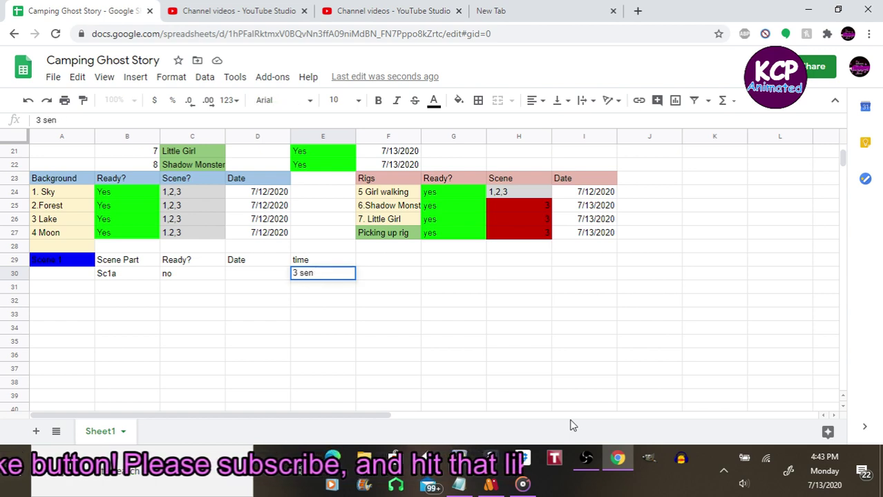
text(s)
key(BackSpace)
key(BackSpace)
key(BackSpace)
key(BackSpace)
key(BackSpace)
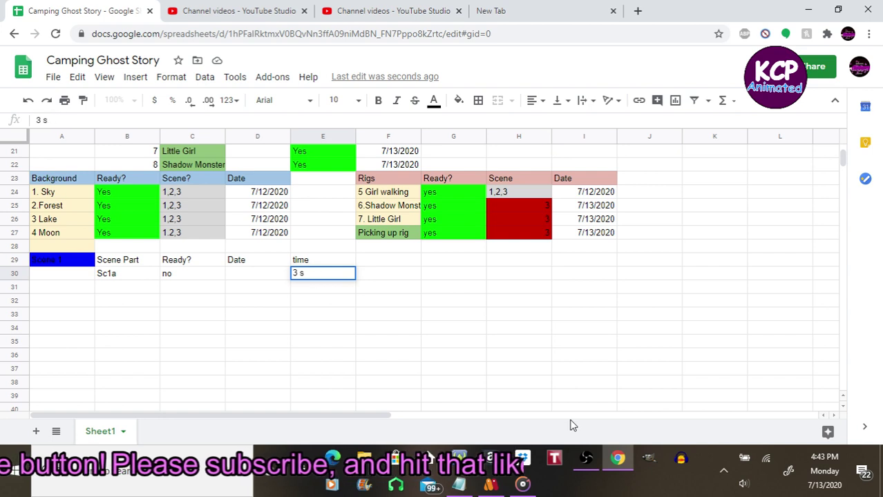
key(BackSpace)
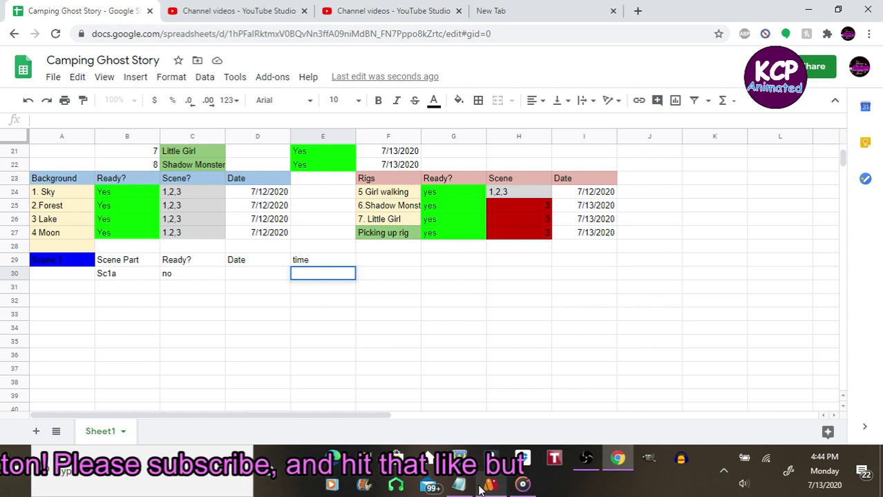
Check the Scene 1 actions in Notepad's Master Script, save the file, and return to the Camping Ghost Story spreadsheet
mouse_move(486, 489)
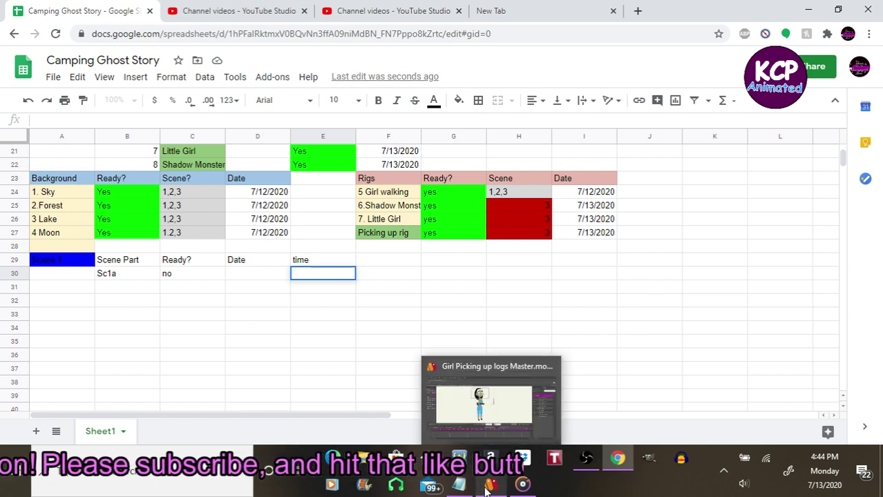
click(463, 487)
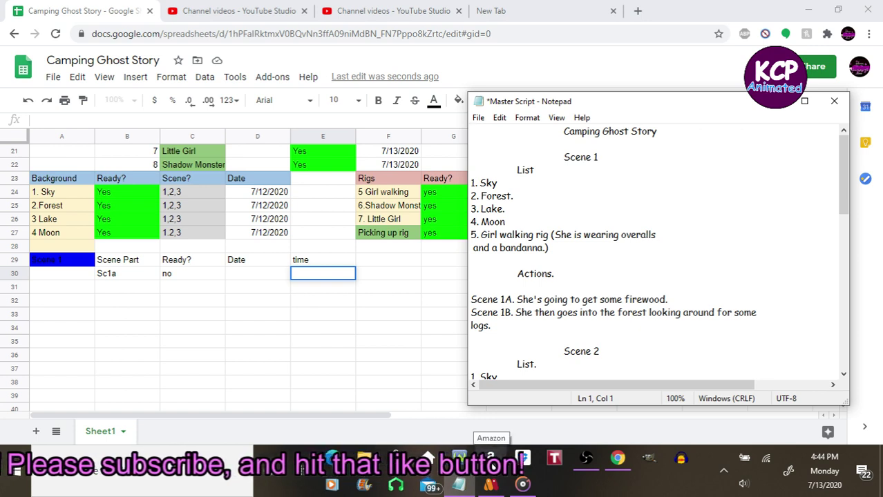
click(472, 247)
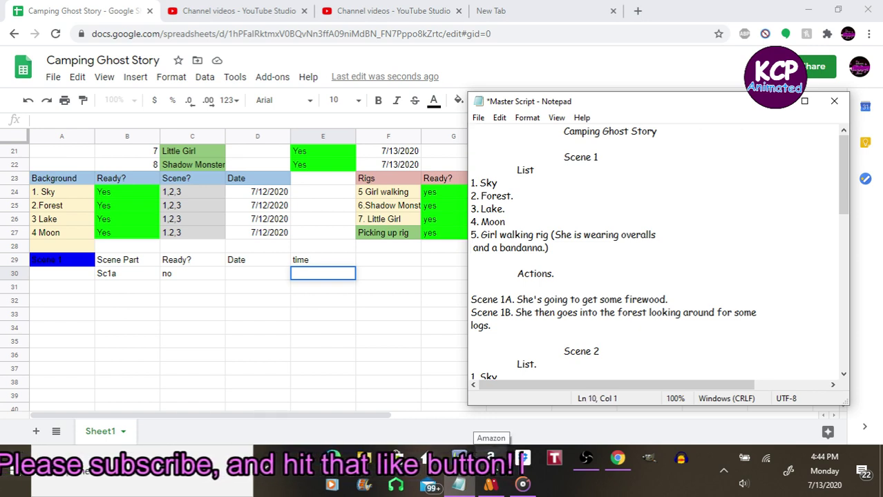
key(Down)
key(Down)
key(Down)
key(Down)
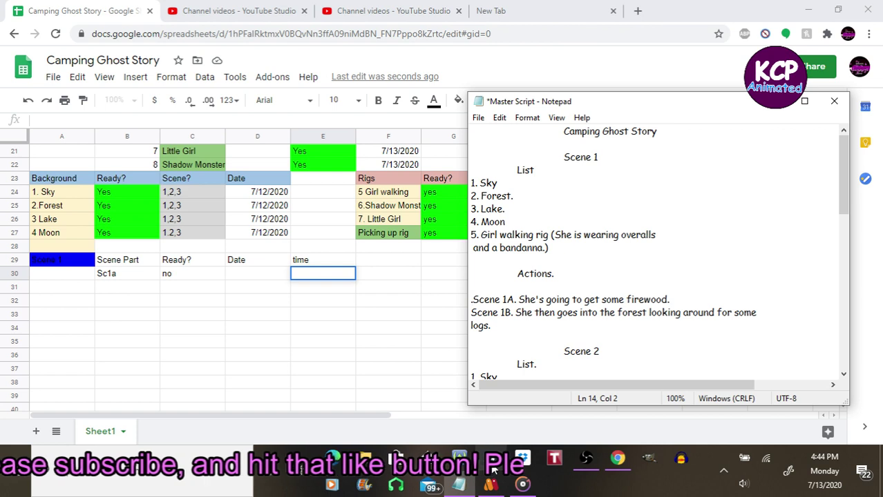
key(BackSpace)
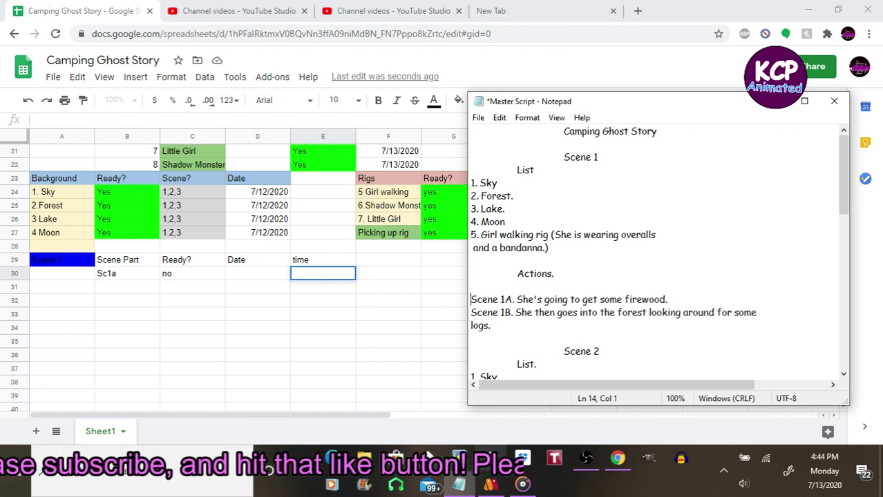
key(ctrl+s)
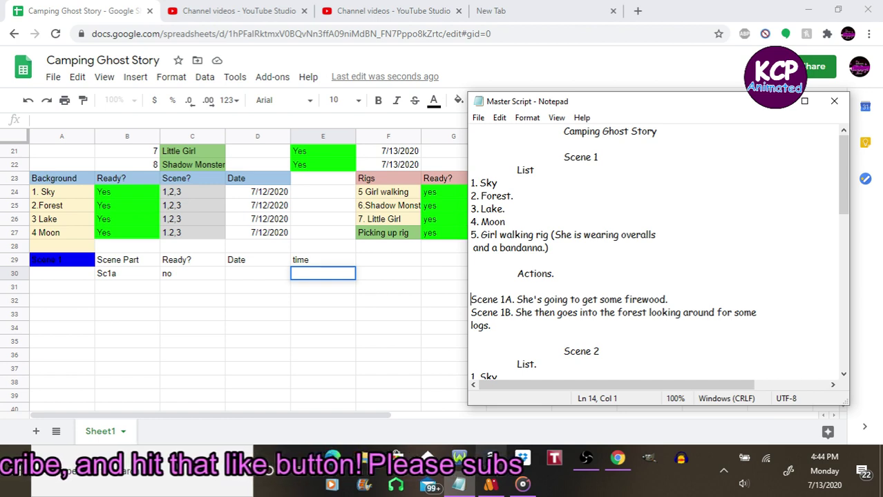
click(463, 216)
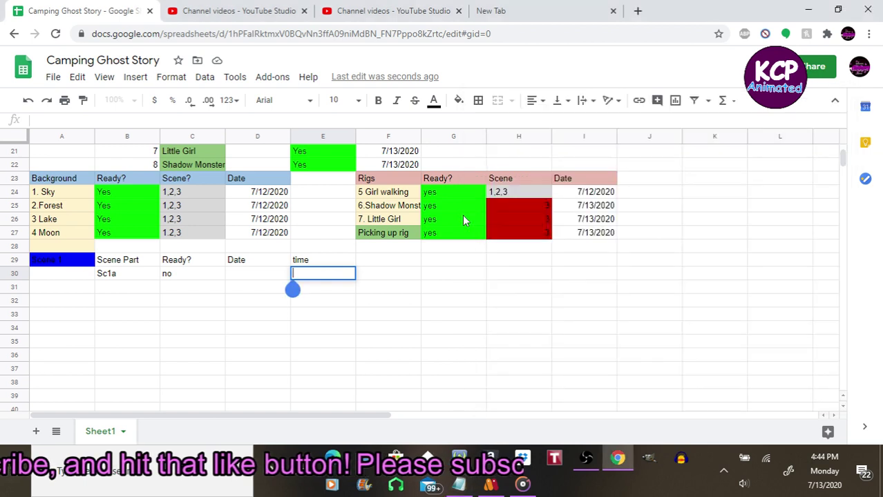
text(5)
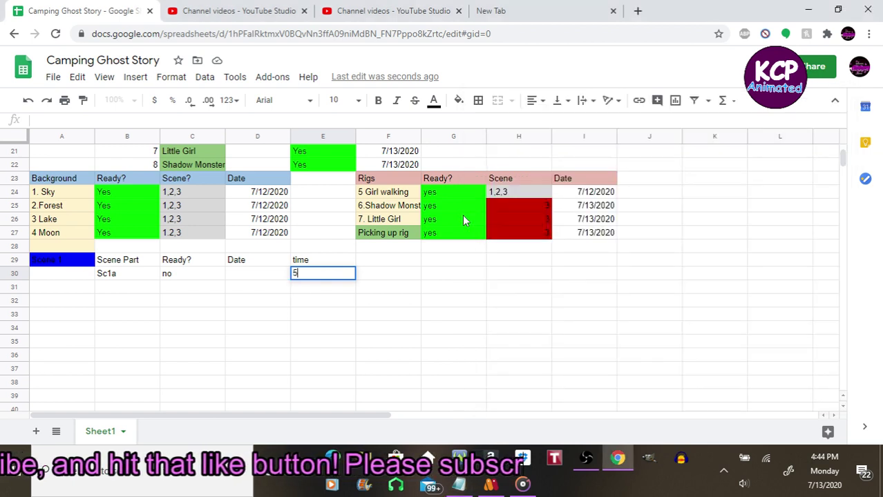
text( S)
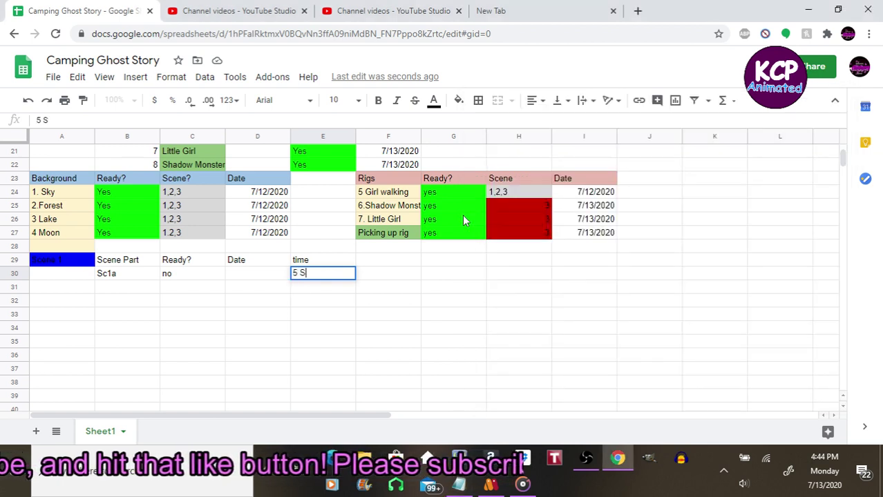
key(Tab)
text(econd)
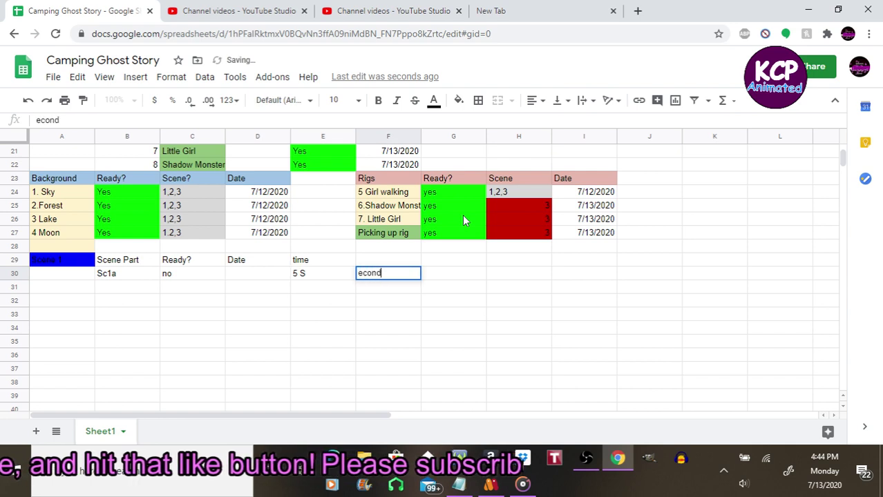
key(BackSpace)
key(BackSpace)
key(BackSpace)
key(BackSpace)
key(BackSpace)
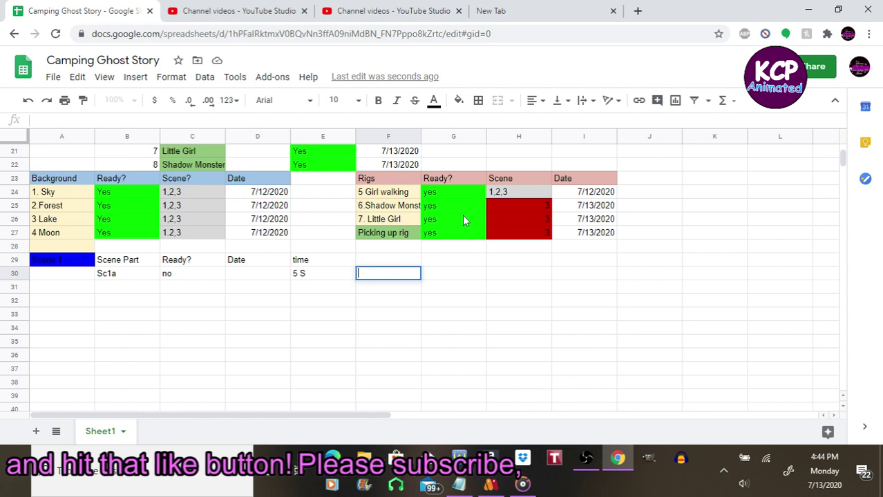
Enter "5 Seconds" as the time for Sc1a in cell E30
key(shift+Tab)
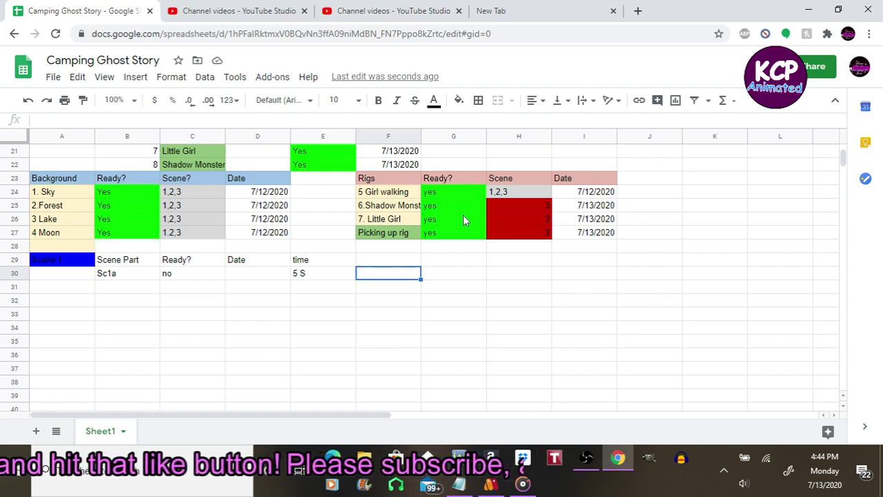
text(5)
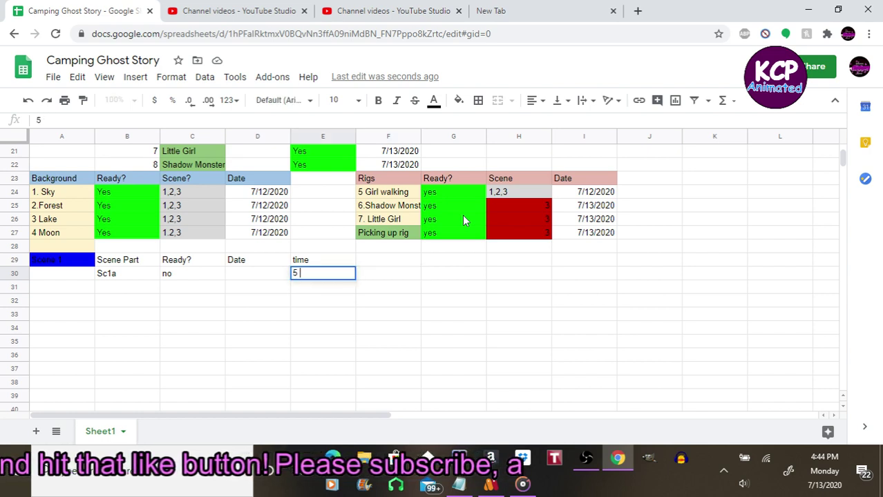
text( Sec)
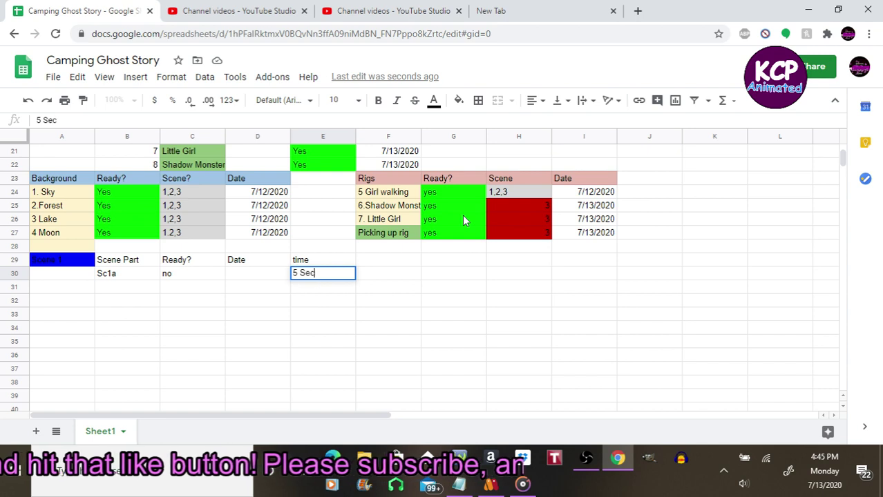
text(onds)
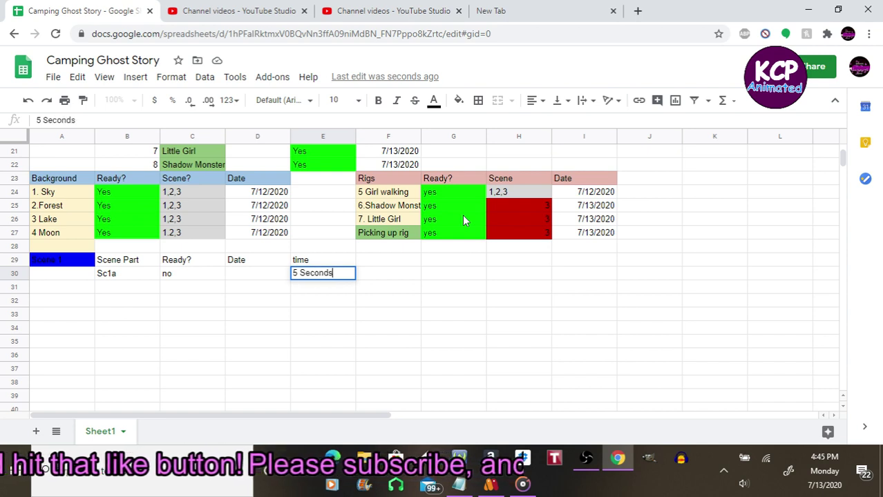
key(Return)
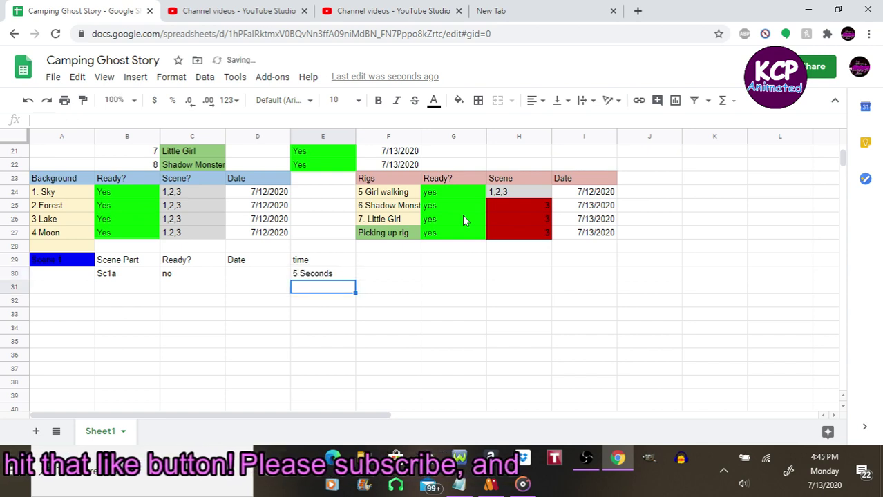
Select cell B31 below Sc1a and switch to the Open Broadcaster Software window
key(Left)
key(Left)
key(Left)
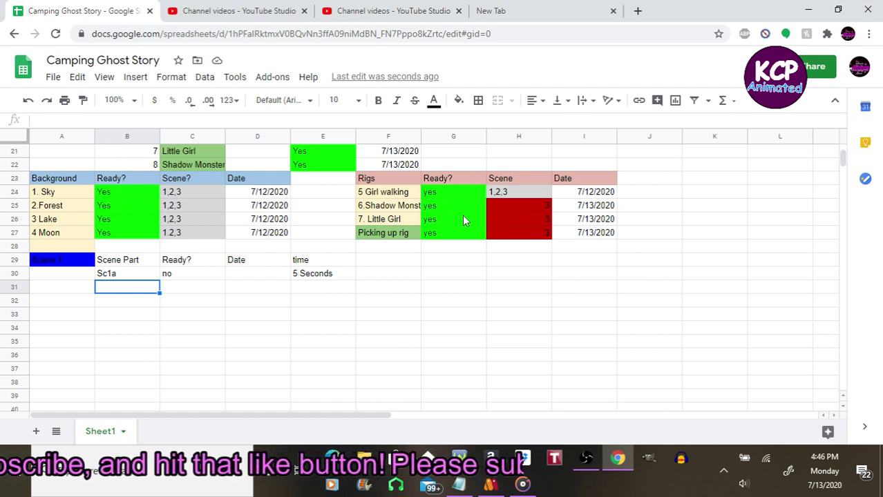
click(585, 458)
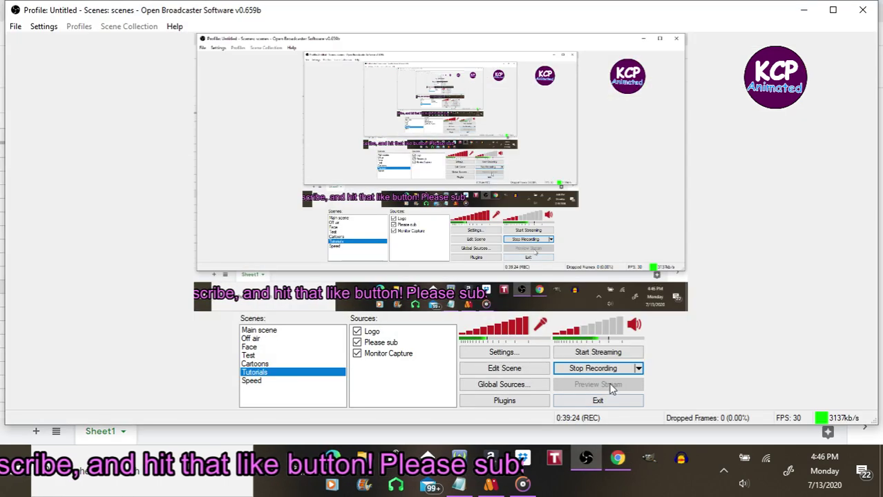